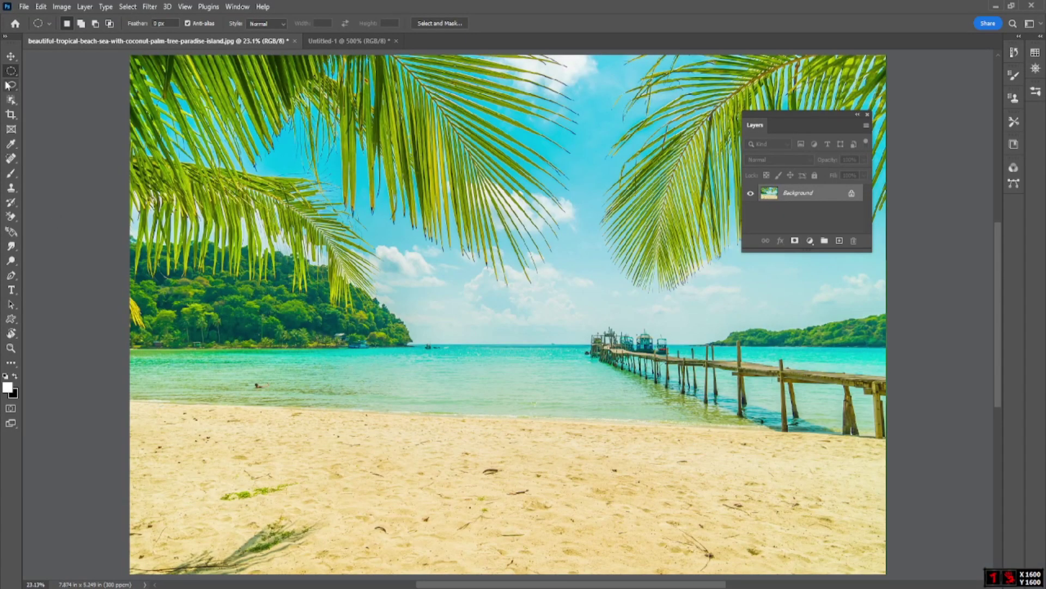
# Step: Show the marquee tool flyout with the Single Row and Single Column Marquee variants
pyautogui.rightClick(11, 72)
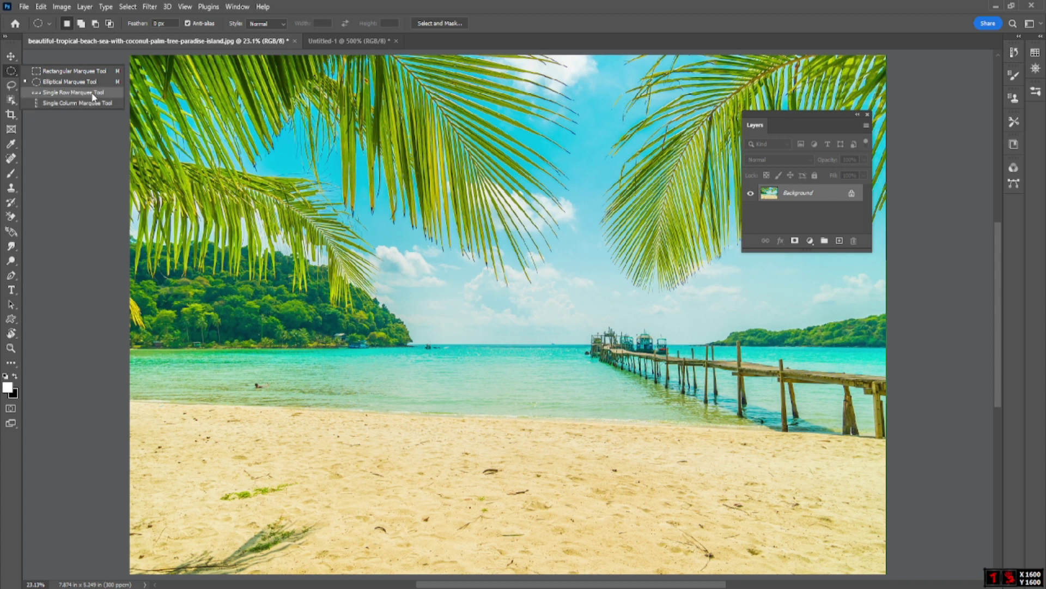
# Step: Select a one-pixel row across the photo near the horizon, then zoom in to inspect it
pyautogui.click(93, 96)
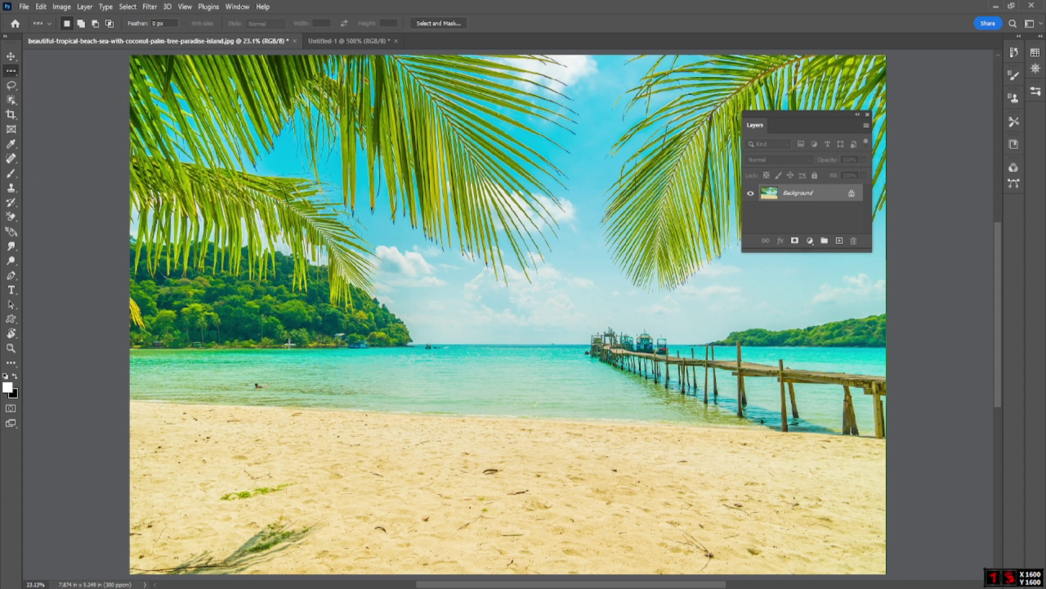
pyautogui.click(316, 329)
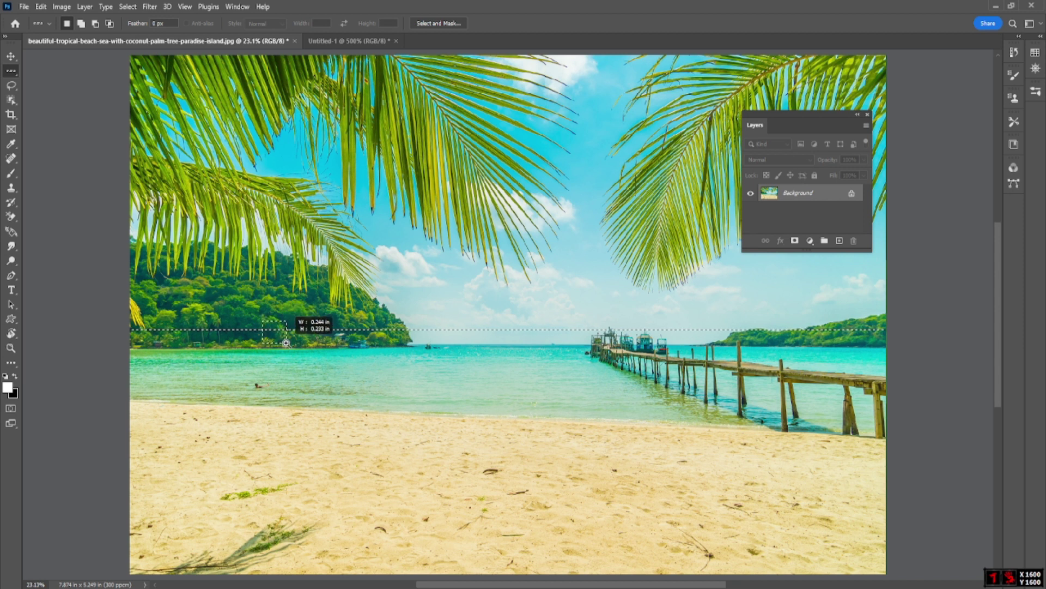
pyautogui.click(285, 343)
pyautogui.moveTo(258, 234); pyautogui.dragTo(317, 286)
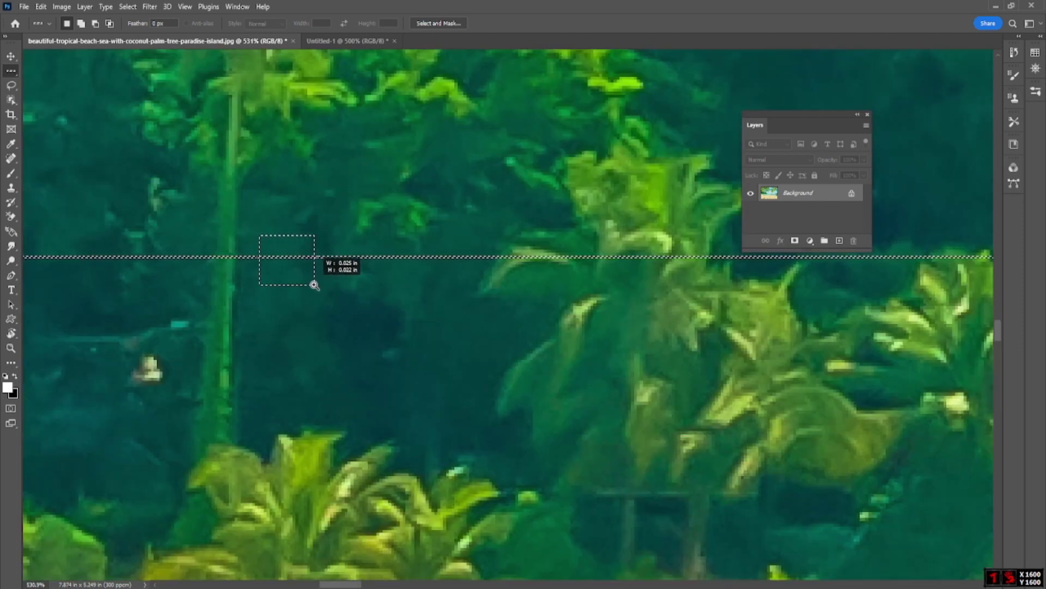
pyautogui.moveTo(638, 327)
pyautogui.mouseDown()
pyautogui.moveTo(675, 329)
pyautogui.moveTo(385, 331)
pyautogui.moveTo(481, 332)
pyautogui.moveTo(308, 316)
pyautogui.moveTo(434, 361)
pyautogui.moveTo(550, 350)
pyautogui.moveTo(357, 365)
pyautogui.mouseUp()
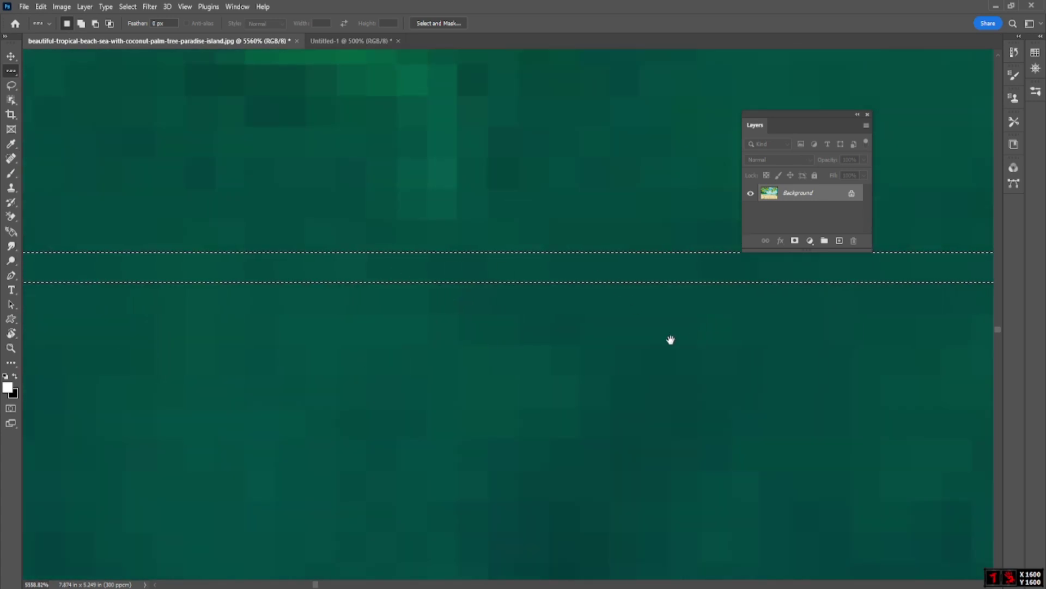
pyautogui.moveTo(670, 341); pyautogui.dragTo(463, 351)
pyautogui.moveTo(735, 370); pyautogui.dragTo(393, 355)
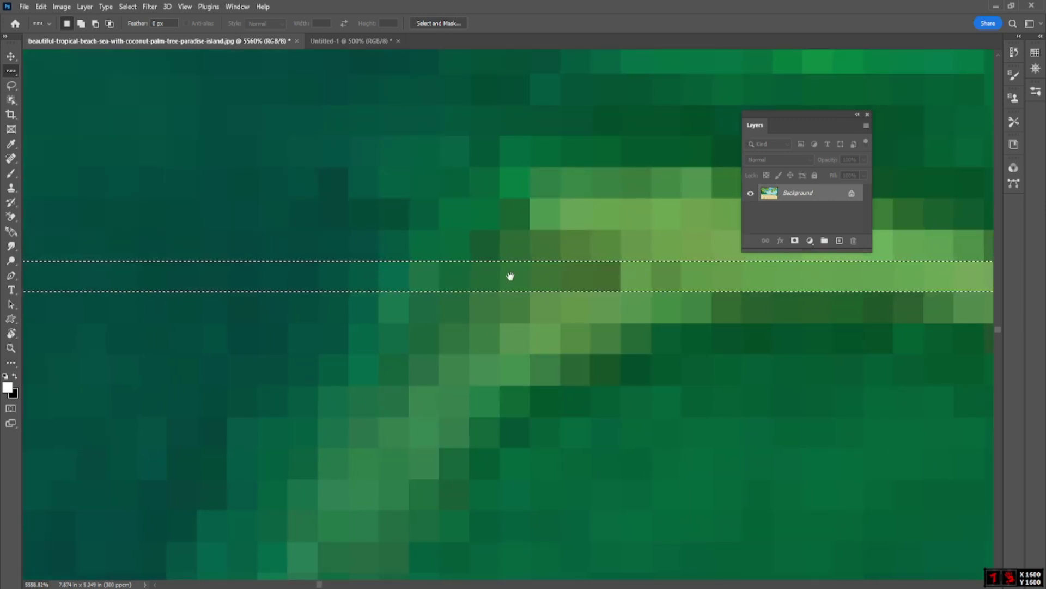
pyautogui.click(432, 295)
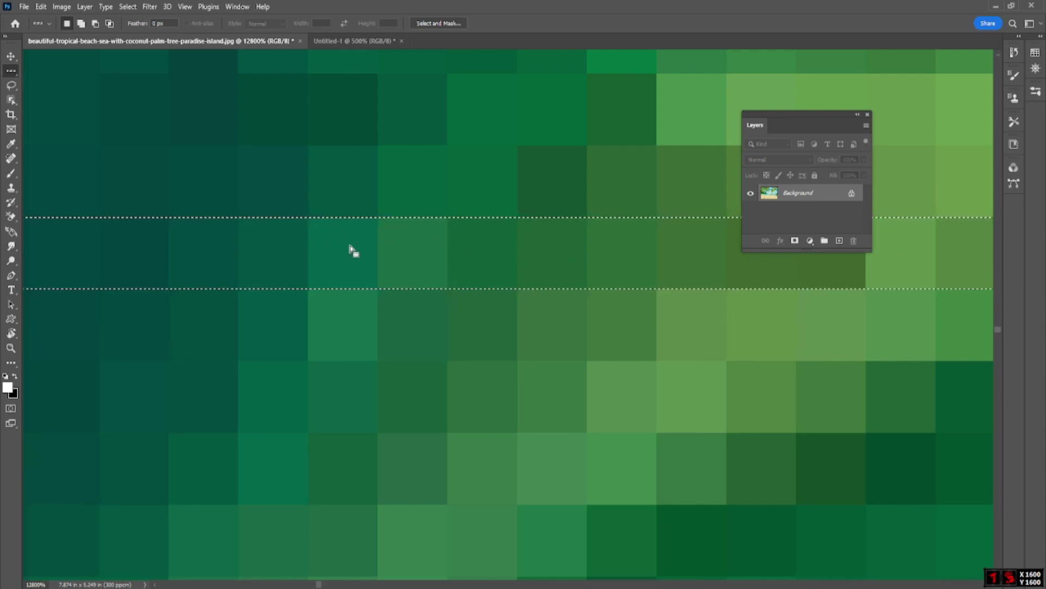
# Step: Shift-add a second single pixel row directly above the first with Single Row Marquee
pyautogui.press('shift')
pyautogui.click(342, 390)
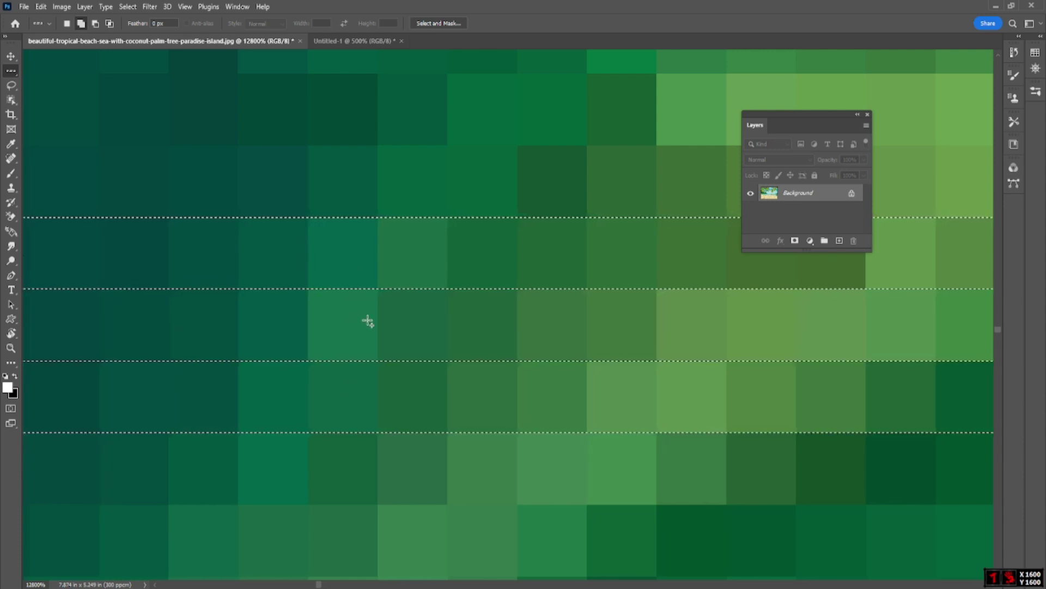
pyautogui.click(358, 113)
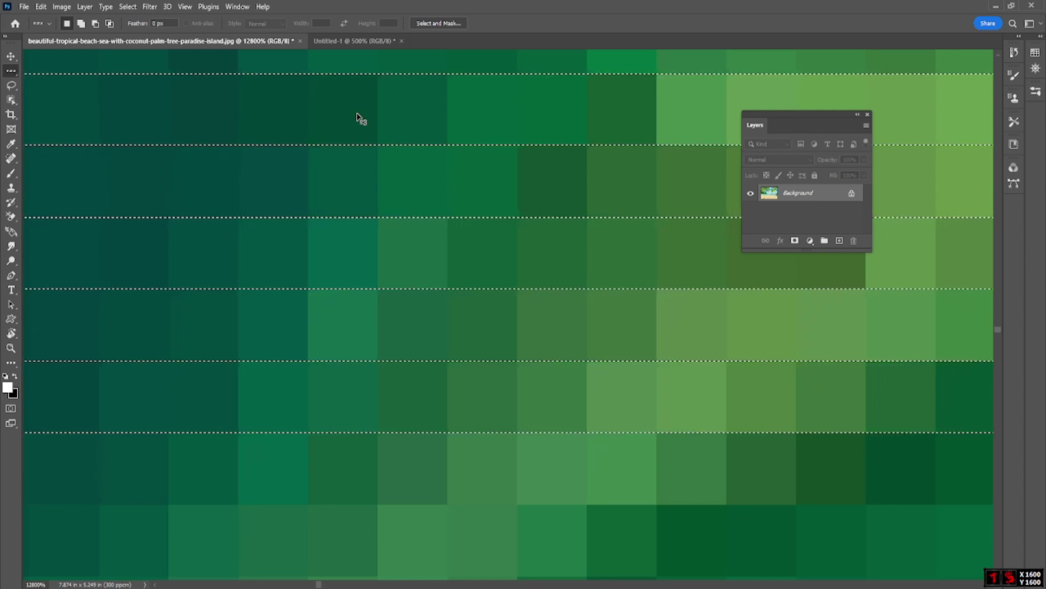
pyautogui.click(357, 114)
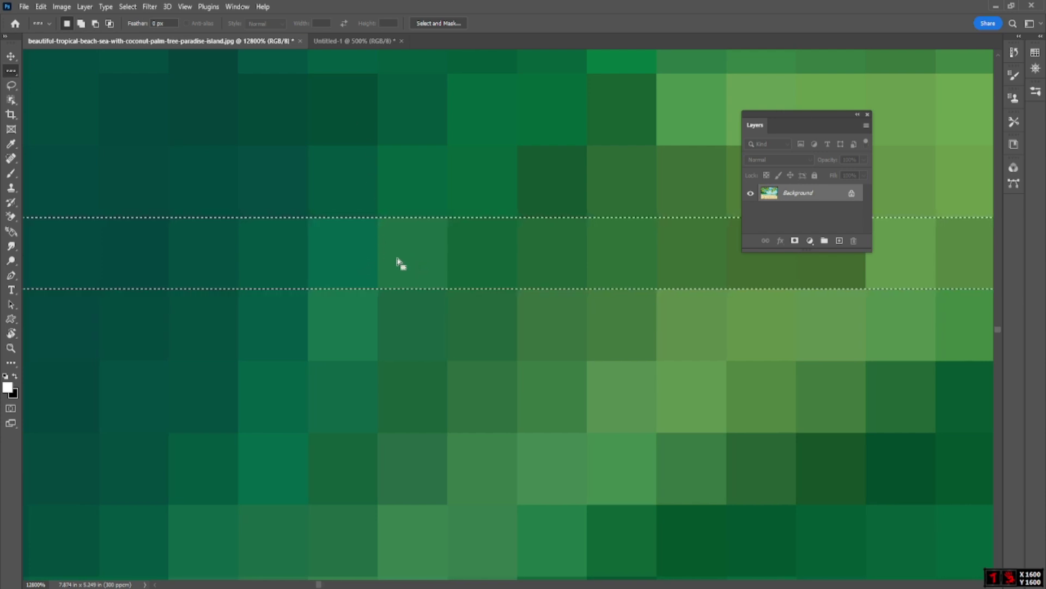
pyautogui.press('shift')
pyautogui.keyDown('shift'); pyautogui.click(408, 189); pyautogui.keyUp('shift')
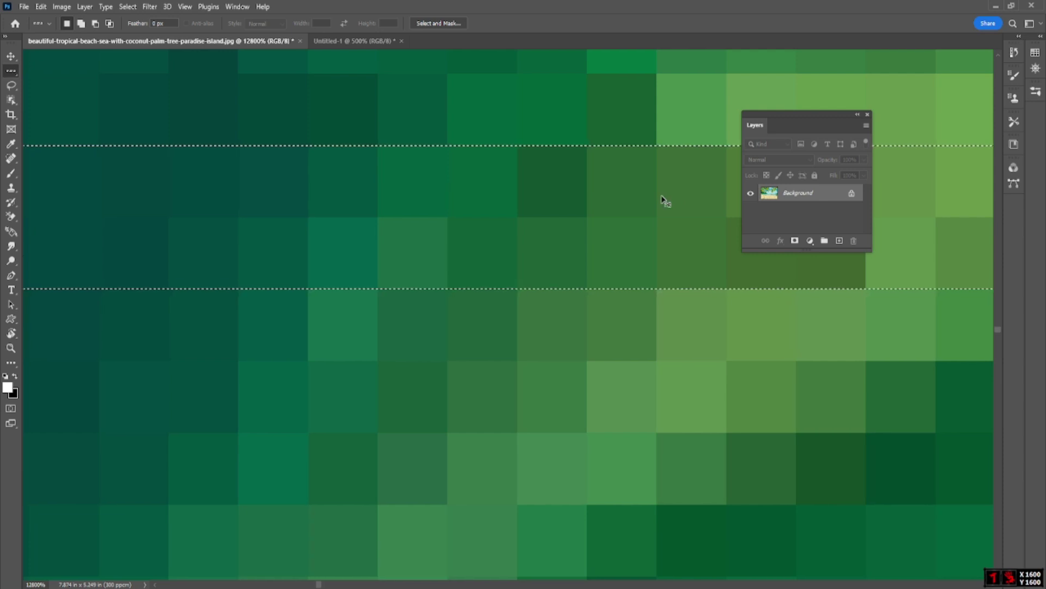
# Step: Deselect, reselect a single one-pixel row, and bring up its selection menu
pyautogui.rightClick(325, 120)
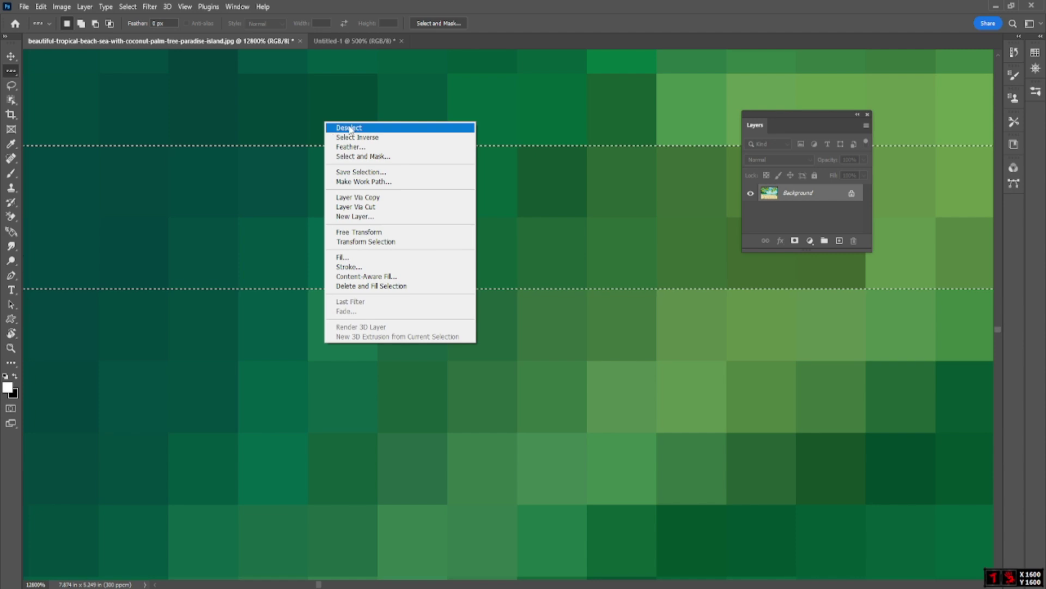
pyautogui.click(350, 128)
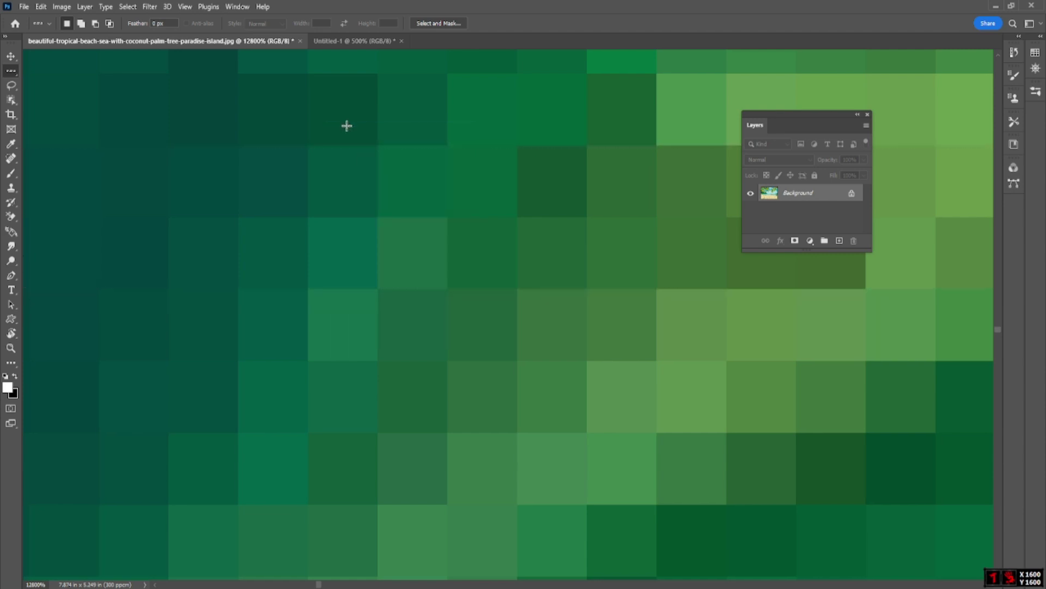
pyautogui.click(413, 254)
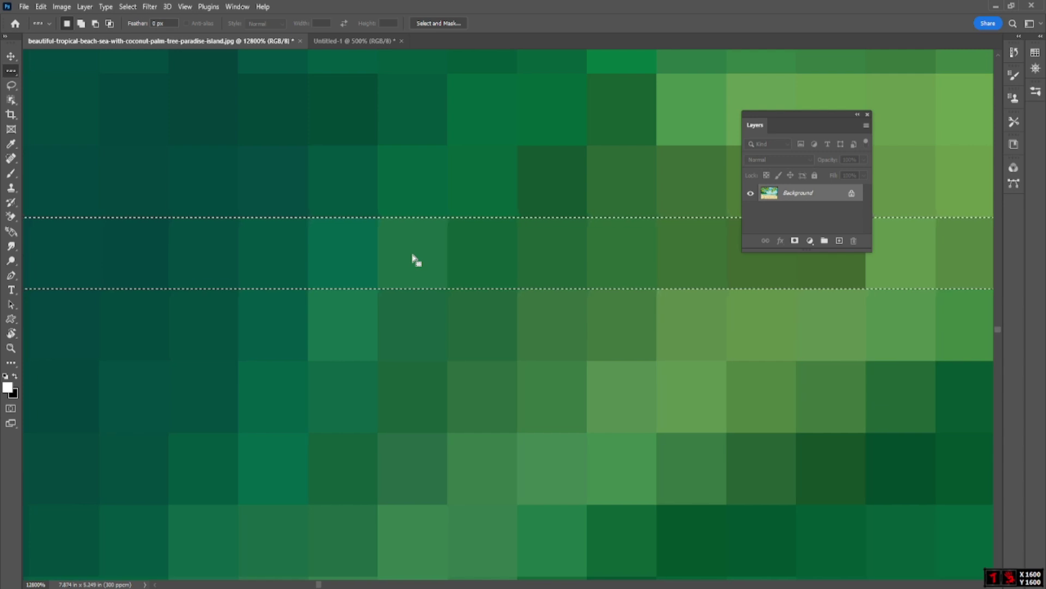
pyautogui.rightClick(414, 257)
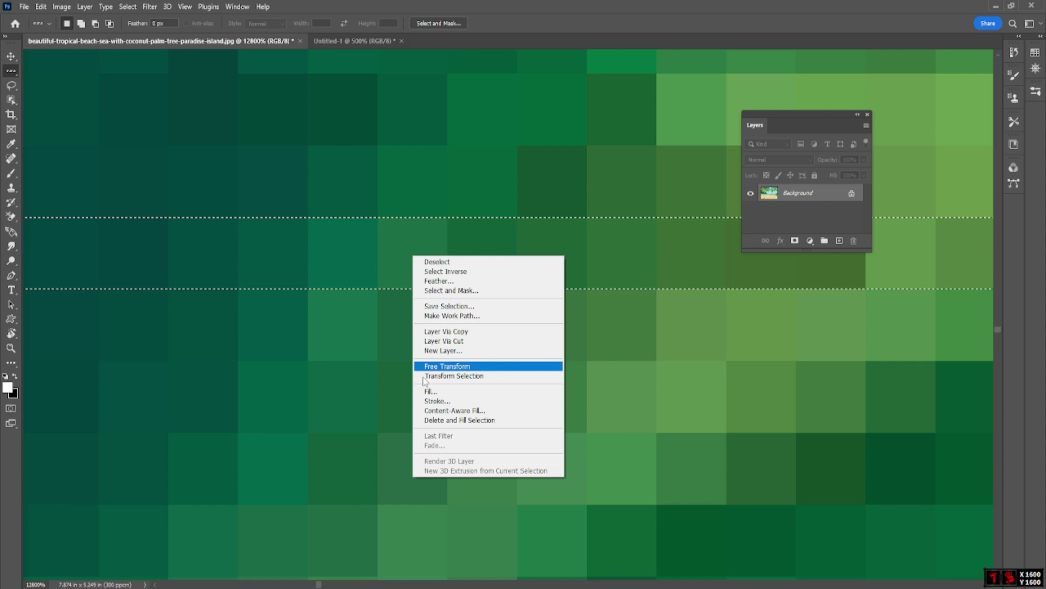
# Step: Stroke the row selection with a 1 px white line, Location Outside
pyautogui.click(458, 405)
pyautogui.moveTo(528, 123); pyautogui.dragTo(587, 45)
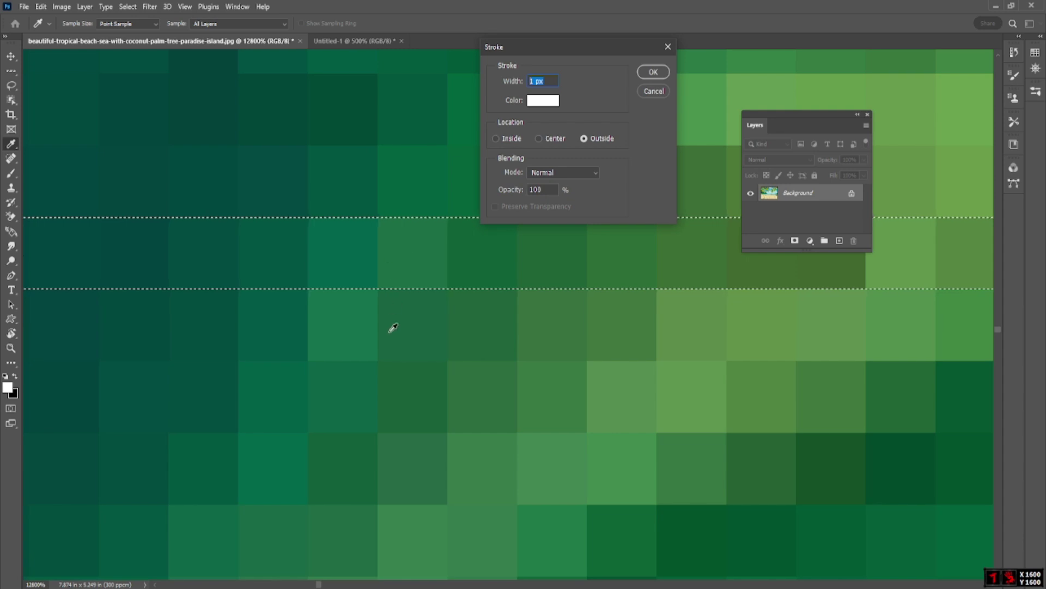
pyautogui.click(653, 72)
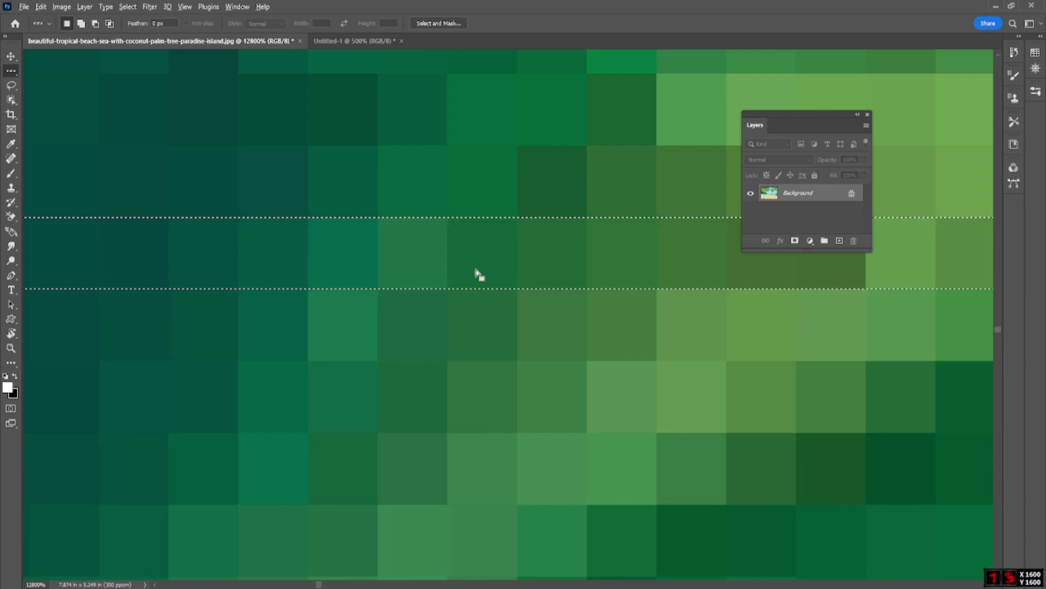
# Step: Fill the selected row with white, zoom out, and deselect
pyautogui.hotkey('alt', 'BackSpace')
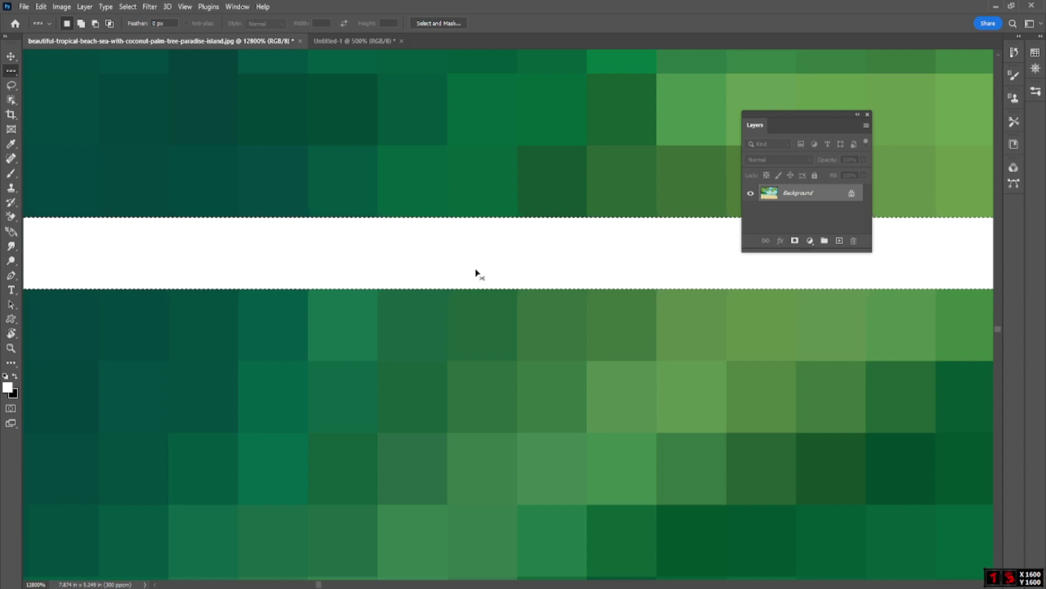
pyautogui.hotkey('ctrl', '-')
pyautogui.hotkey('ctrl', '-')
pyautogui.hotkey('ctrl', '-')
pyautogui.hotkey('ctrl', '-')
pyautogui.hotkey('ctrl', '-')
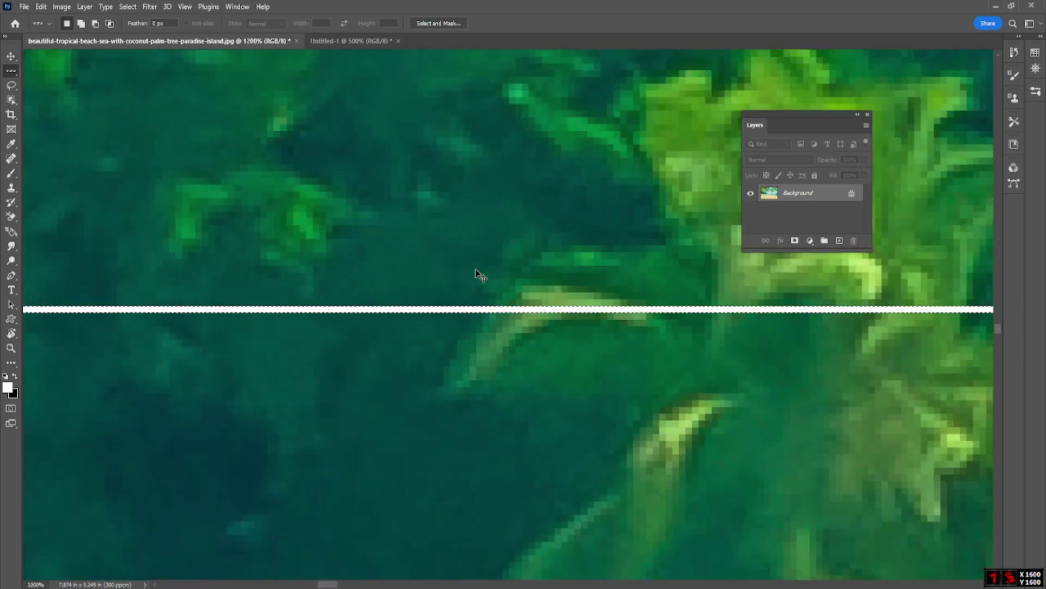
pyautogui.hotkey('ctrl', '-')
pyautogui.hotkey('ctrl', '-')
pyautogui.hotkey('ctrl', '-')
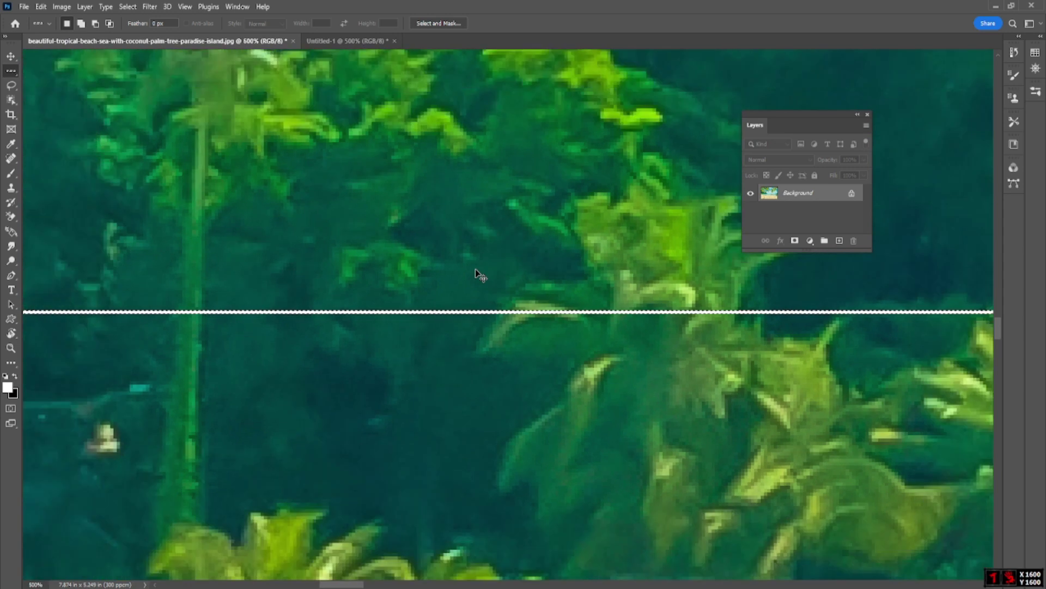
pyautogui.hotkey('ctrl', '-')
pyautogui.hotkey('ctrl', '-')
pyautogui.hotkey('ctrl', '-')
pyautogui.hotkey('ctrl', '-')
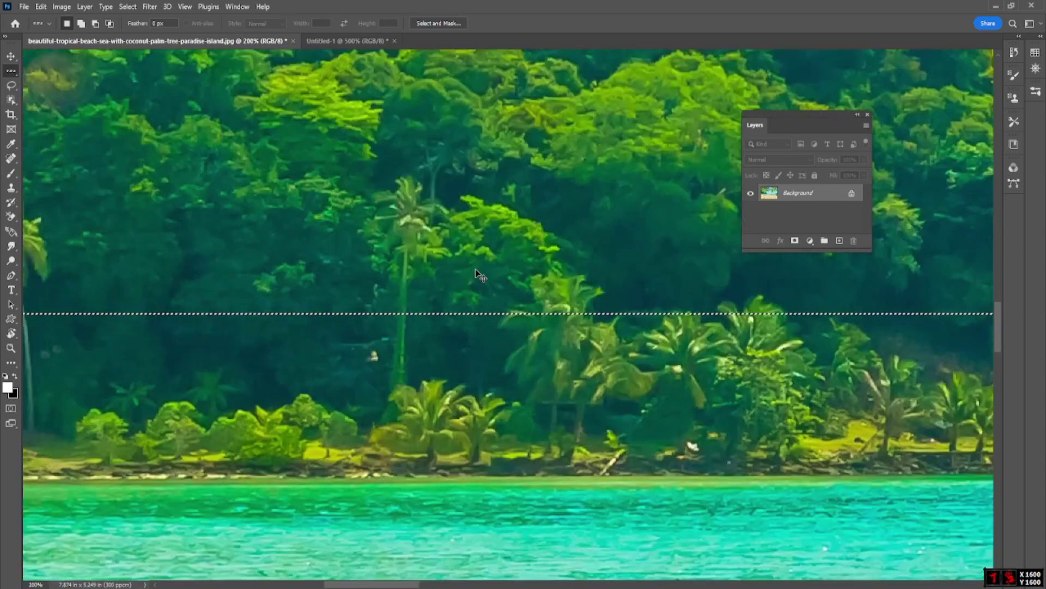
pyautogui.hotkey('ctrl', '-')
pyautogui.hotkey('ctrl', '-')
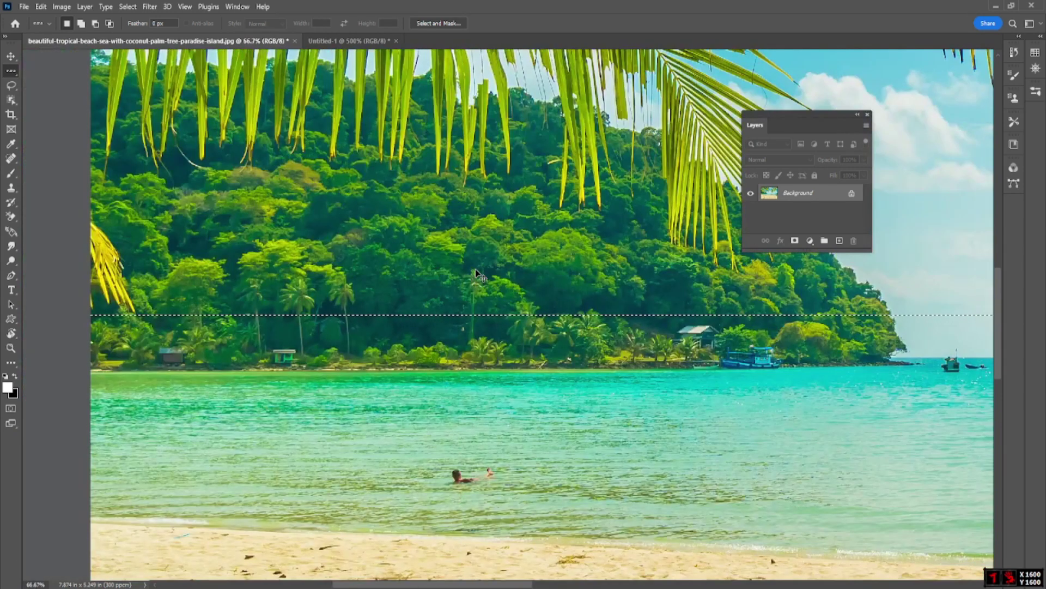
pyautogui.hotkey('ctrl', 'd')
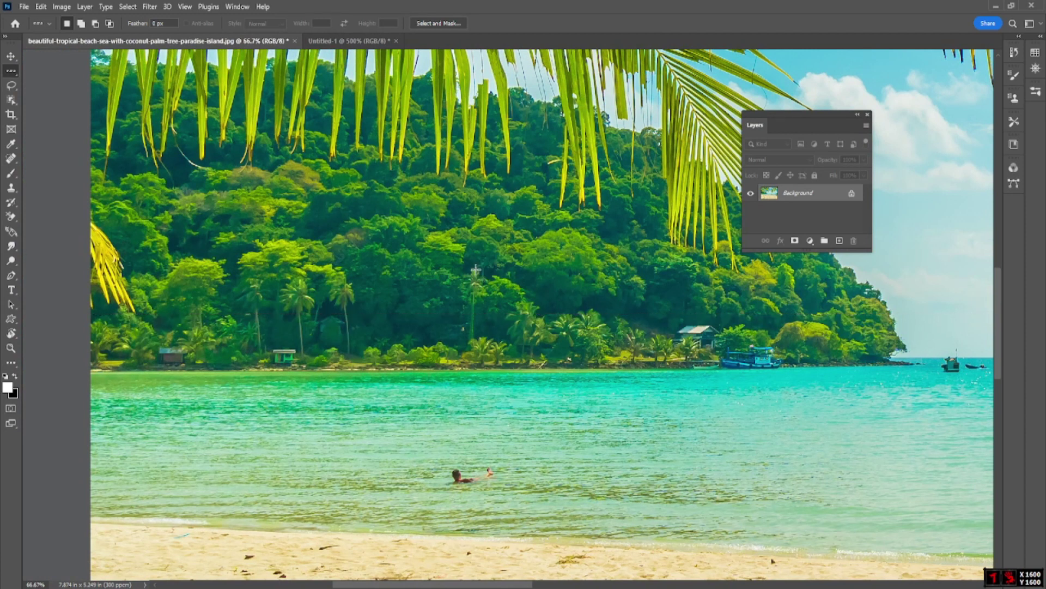
# Step: Zoom in on the white line from 66.7% up to 1200%
pyautogui.click(449, 316)
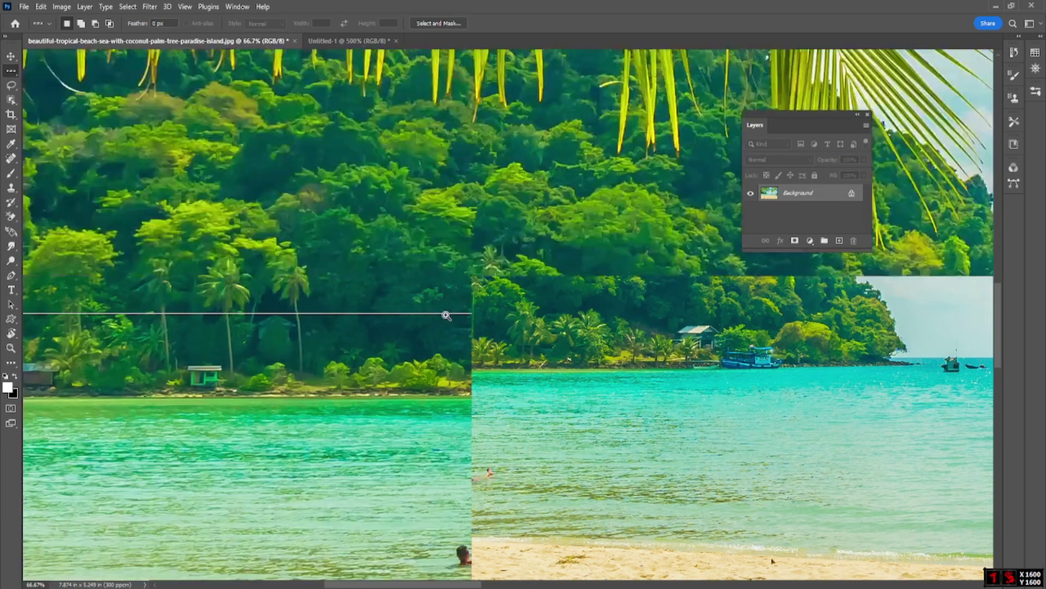
pyautogui.click(427, 325)
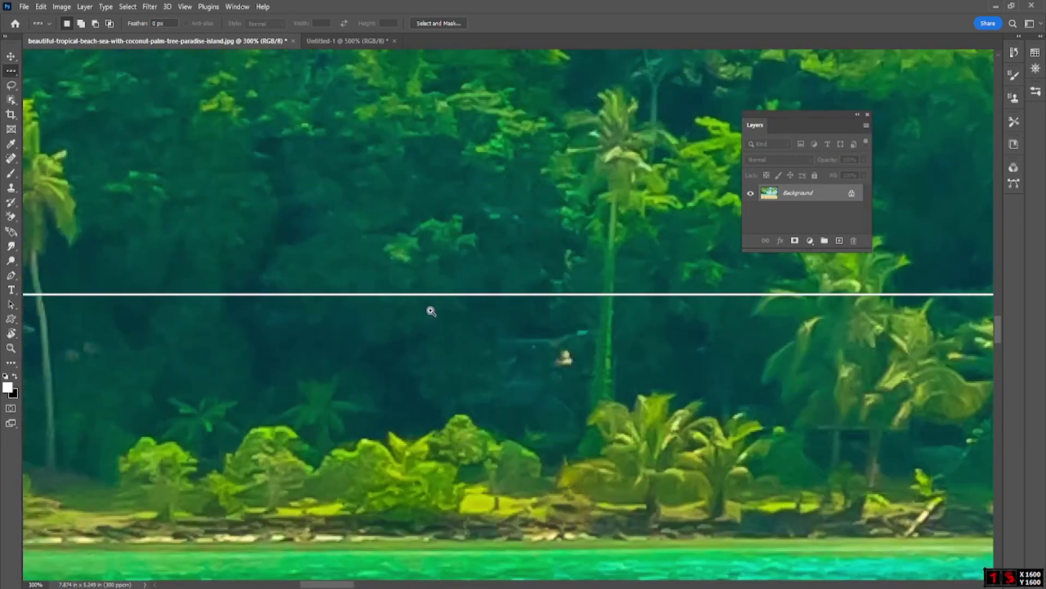
pyautogui.click(430, 308)
pyautogui.click(439, 298)
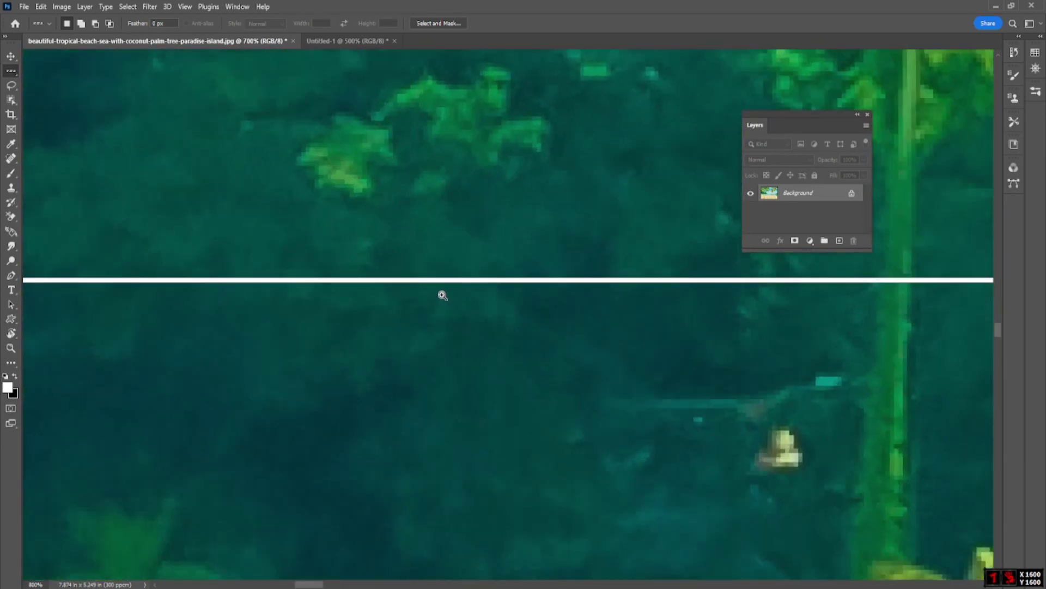
pyautogui.click(441, 296)
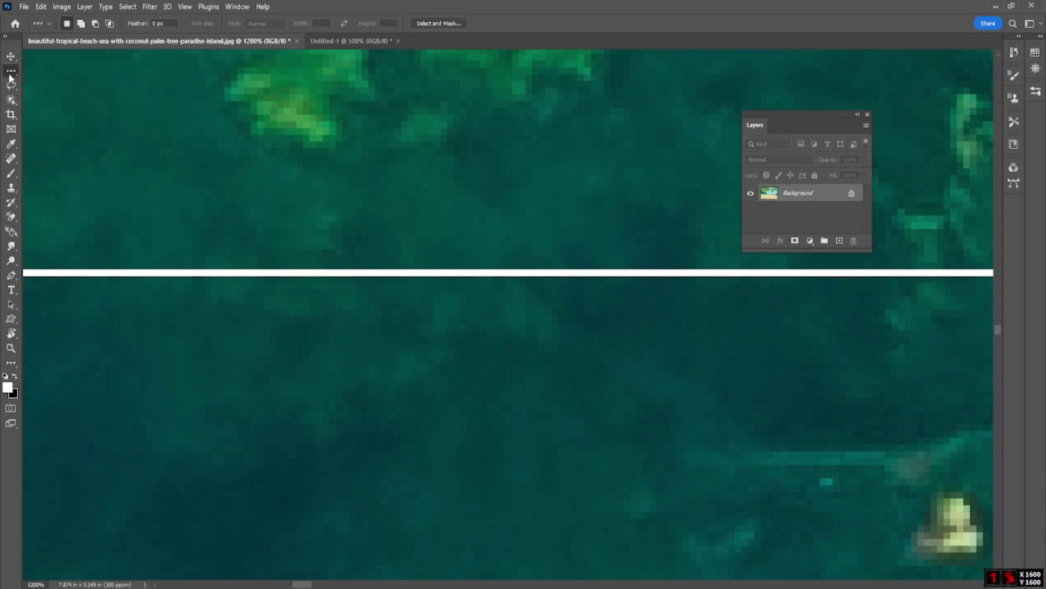
# Step: Add more single rows above and below the line, fill them white, and deselect
pyautogui.keyDown('shift'); pyautogui.click(413, 326); pyautogui.keyUp('shift')
pyautogui.keyDown('shift'); pyautogui.click(416, 407); pyautogui.keyUp('shift')
pyautogui.keyDown('shift'); pyautogui.click(416, 467); pyautogui.keyUp('shift')
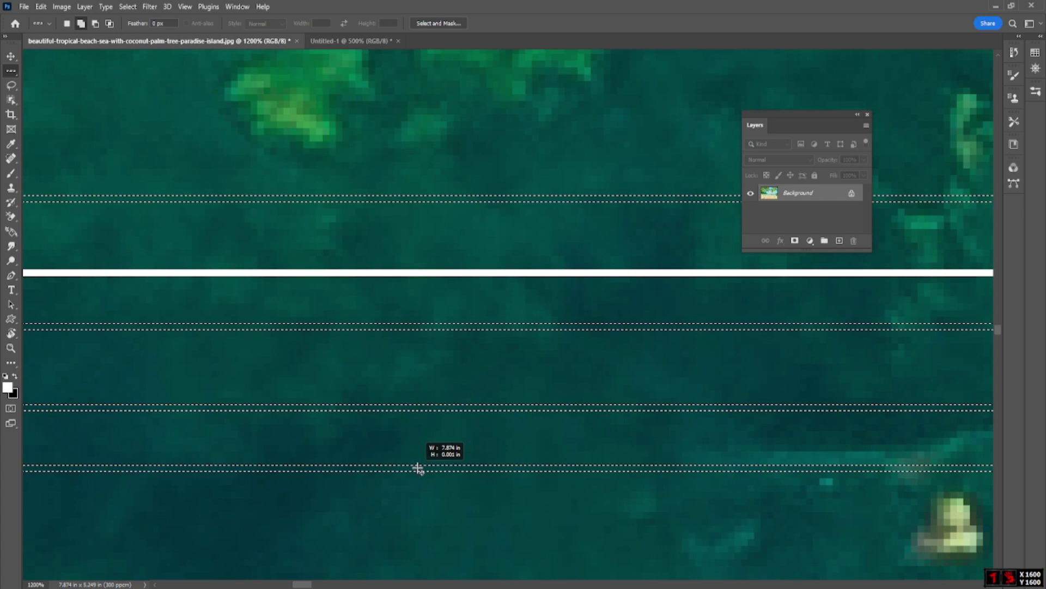
pyautogui.hotkey('alt', 'BackSpace')
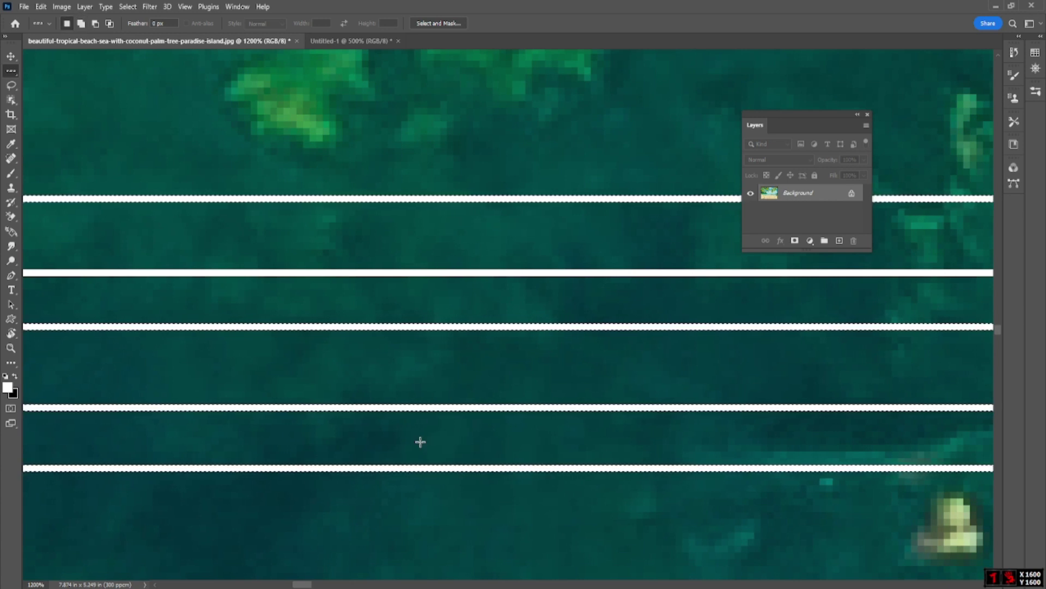
pyautogui.hotkey('ctrl', 'd')
# Step: Zoom in to pixel level to inspect the white horizontal stripes
pyautogui.click(514, 222)
pyautogui.click(472, 220)
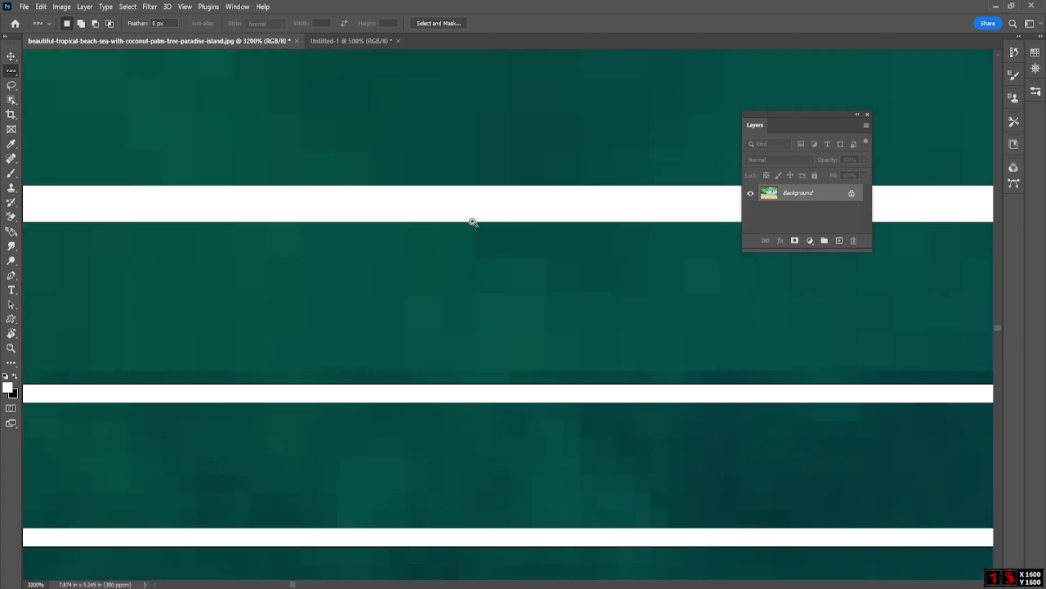
pyautogui.scroll(3, 629, 403)
pyautogui.scroll(-1, 771, 294)
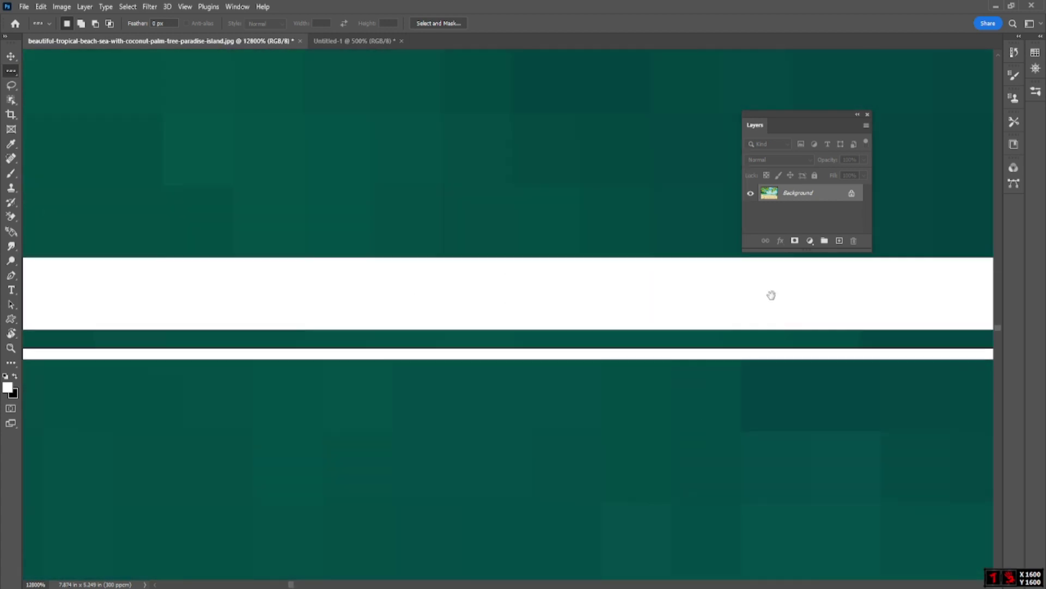
pyautogui.scroll(-1, 505, 322)
pyautogui.scroll(-1, 509, 334)
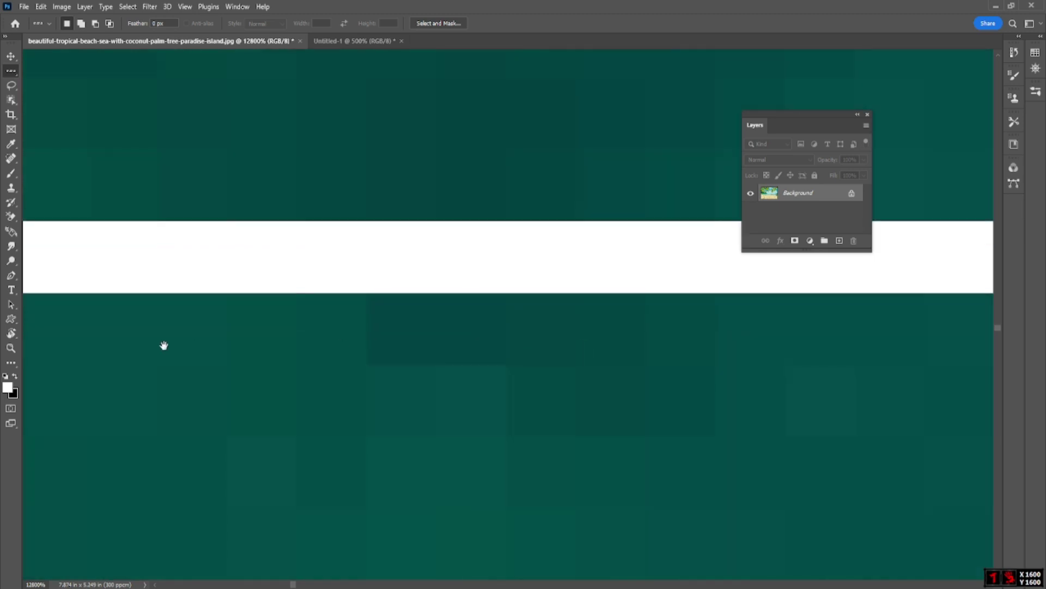
pyautogui.scroll(-1, 381, 363)
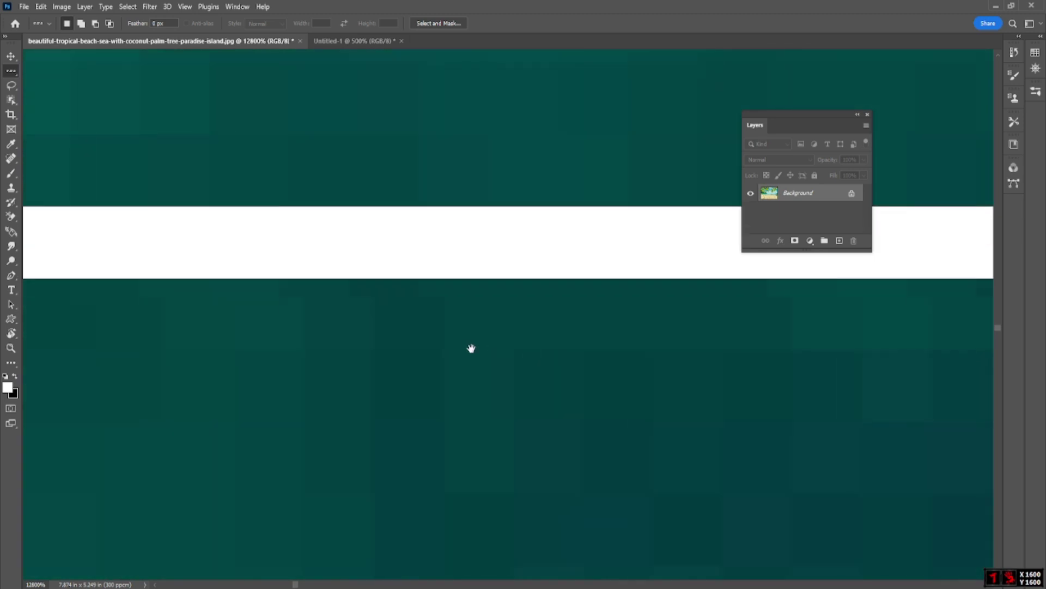
pyautogui.scroll(-5, 474, 353)
pyautogui.scroll(-1, 473, 352)
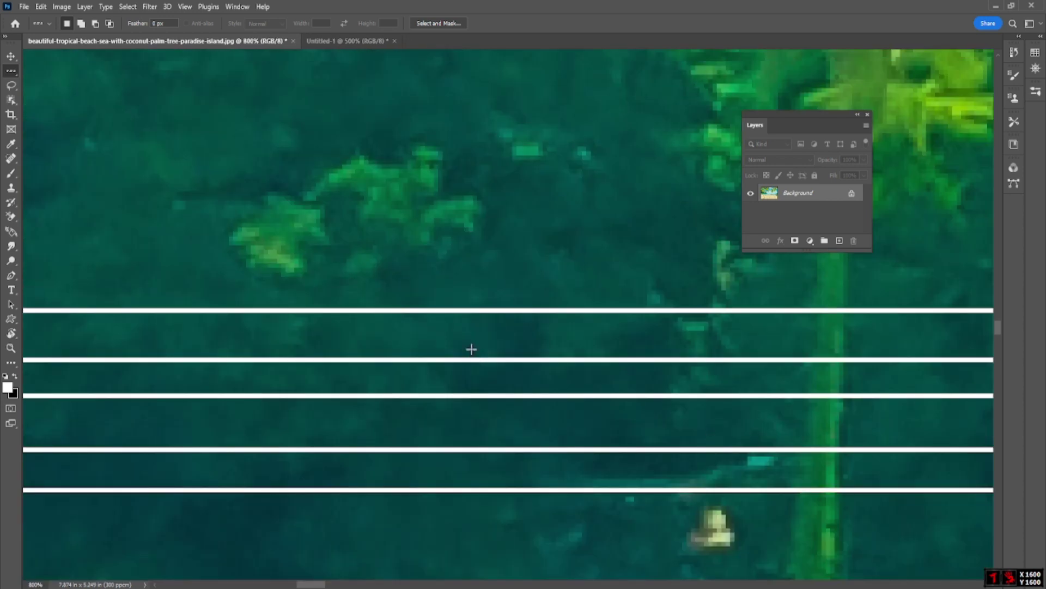
pyautogui.moveTo(466, 351); pyautogui.dragTo(336, 338)
pyautogui.moveTo(665, 284)
pyautogui.mouseDown()
pyautogui.moveTo(695, 354)
pyautogui.moveTo(724, 539)
pyautogui.mouseUp()
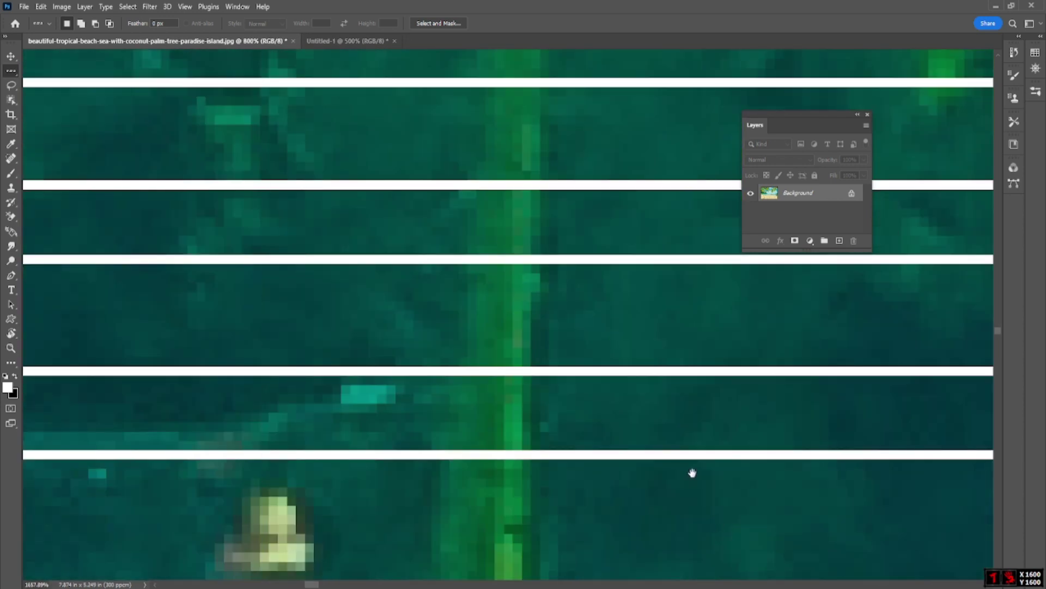
pyautogui.click(526, 272)
# Step: Pan across the upper stripes, zoom out, and undo the white line fills
pyautogui.moveTo(527, 421)
pyautogui.mouseDown()
pyautogui.moveTo(543, 272)
pyautogui.moveTo(540, 313)
pyautogui.mouseUp()
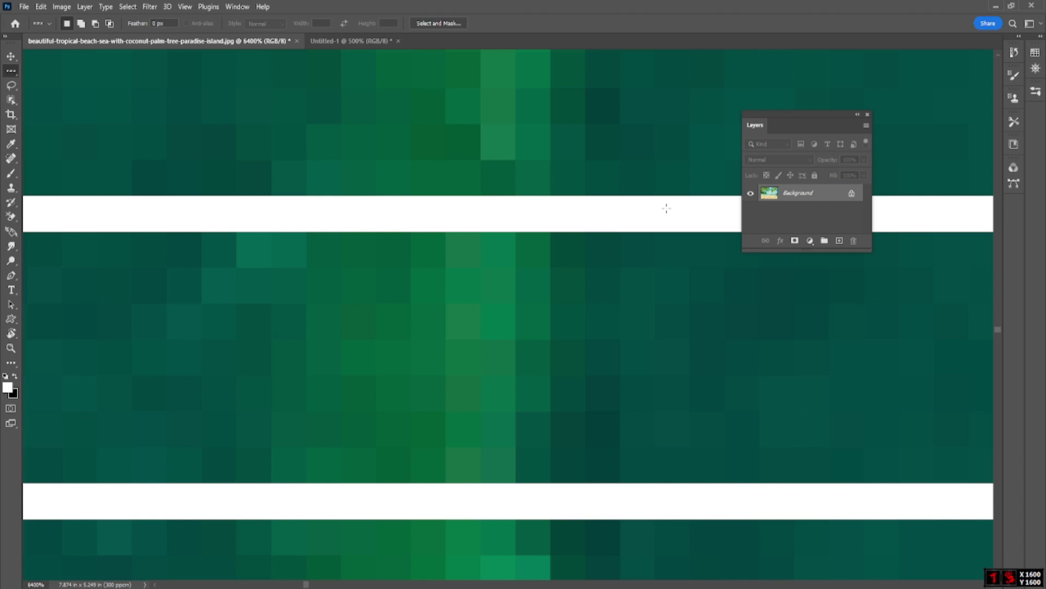
pyautogui.moveTo(579, 211); pyautogui.dragTo(567, 334)
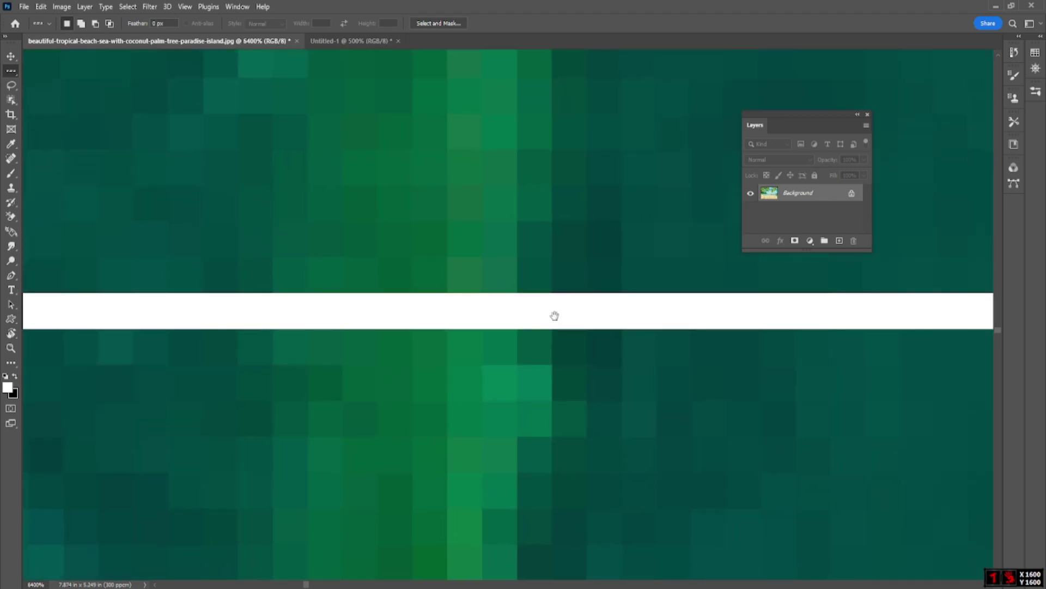
pyautogui.moveTo(582, 171)
pyautogui.mouseDown()
pyautogui.moveTo(542, 378)
pyautogui.moveTo(499, 374)
pyautogui.mouseUp()
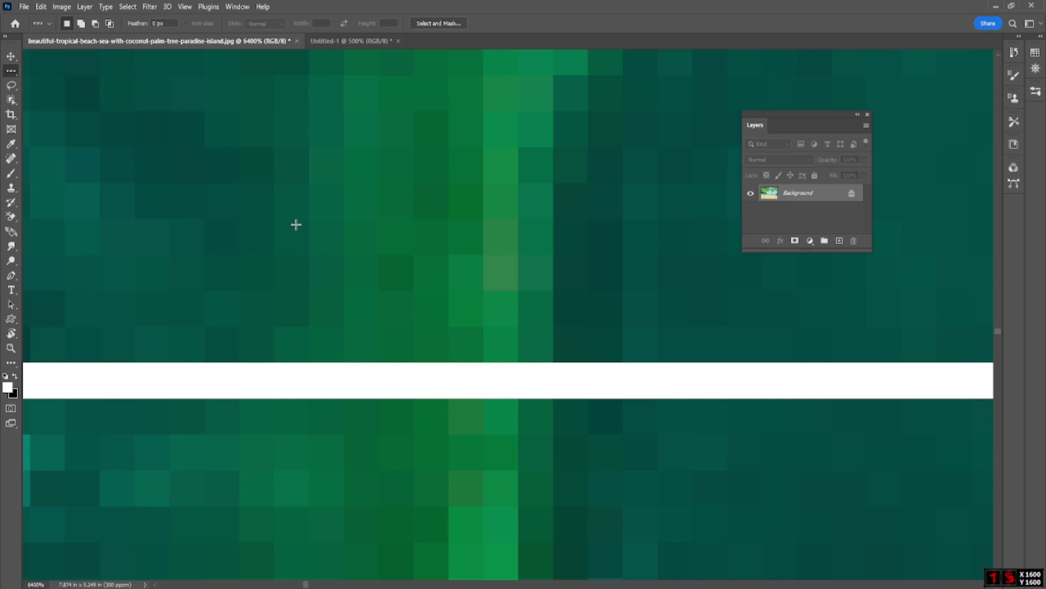
pyautogui.hotkey('ctrl', '-')
pyautogui.hotkey('ctrl', '-')
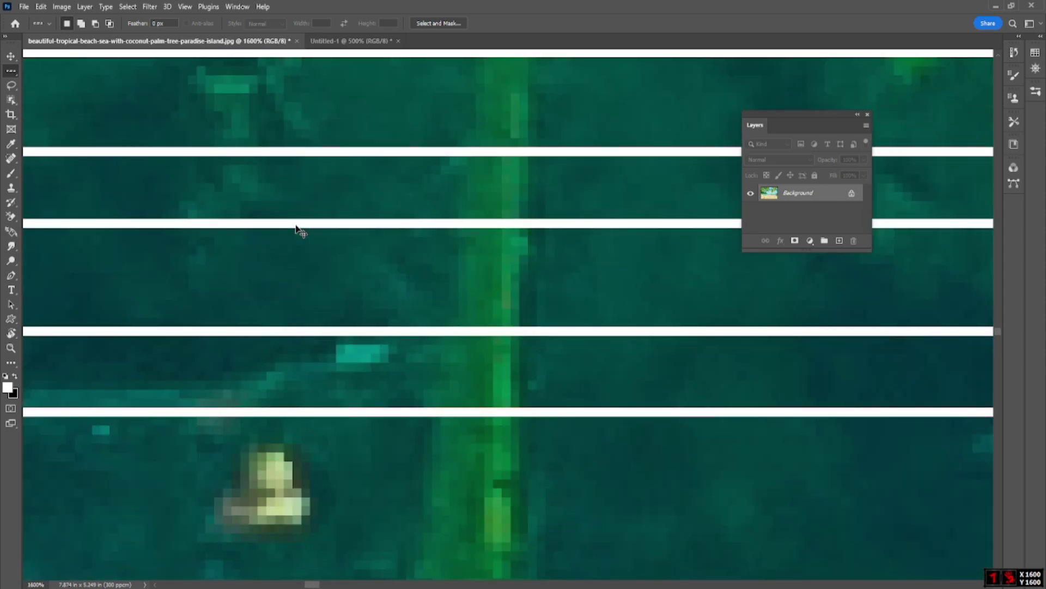
pyautogui.hotkey('ctrl', 'z')
pyautogui.hotkey('ctrl', 'z')
pyautogui.hotkey('ctrl', 'z')
pyautogui.hotkey('ctrl', 'z')
pyautogui.hotkey('ctrl', 'z')
pyautogui.hotkey('ctrl', 'z')
pyautogui.hotkey('ctrl', 'z')
pyautogui.hotkey('ctrl', 'z')
pyautogui.rightClick(11, 71)
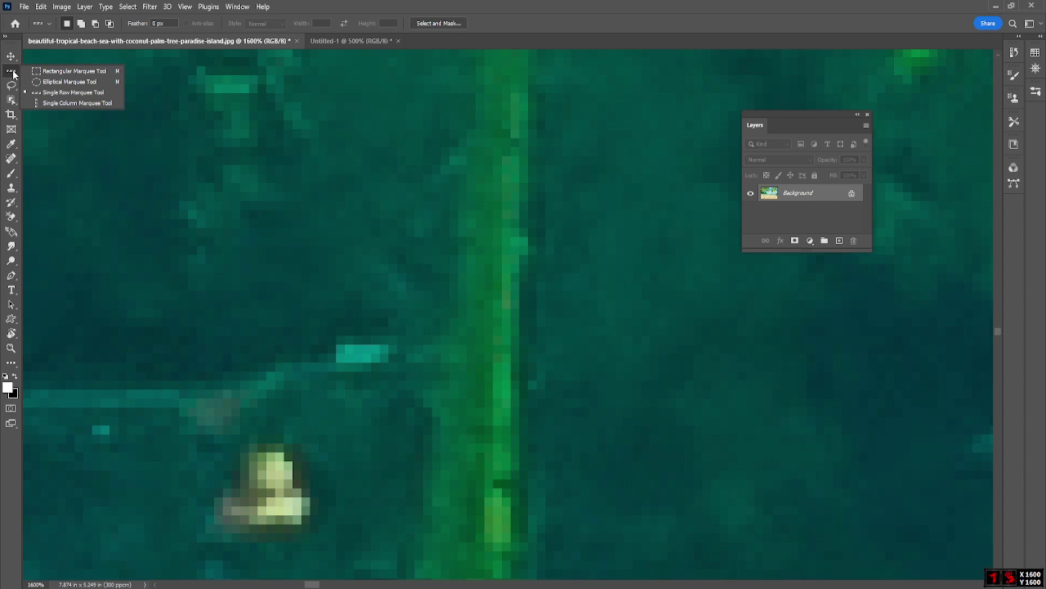
# Step: Shift-add single columns on the palm trunk, fill them white, then undo the fill
pyautogui.click(96, 104)
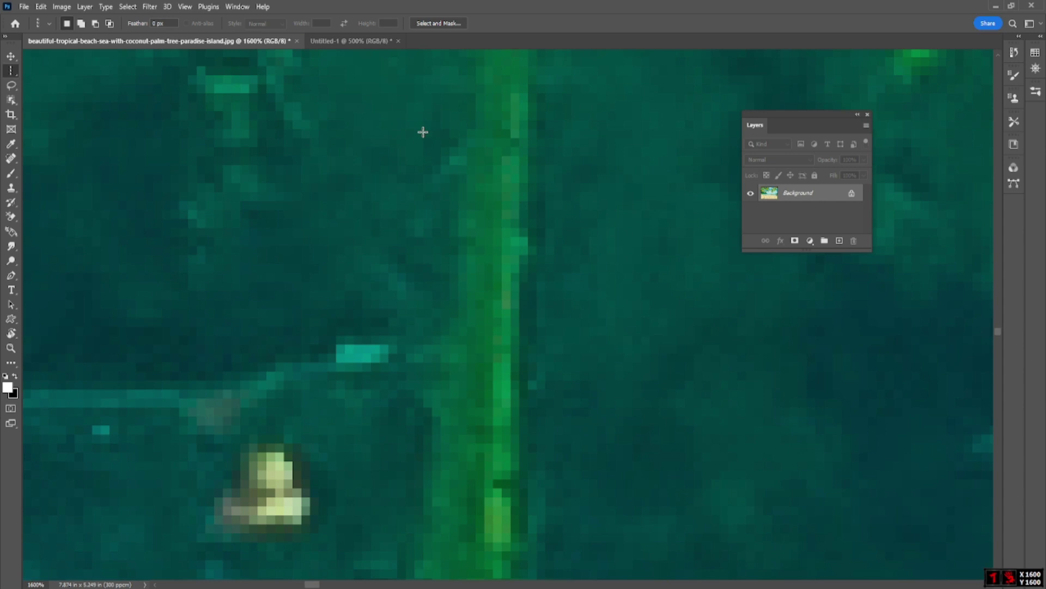
pyautogui.scroll(4, 501, 248)
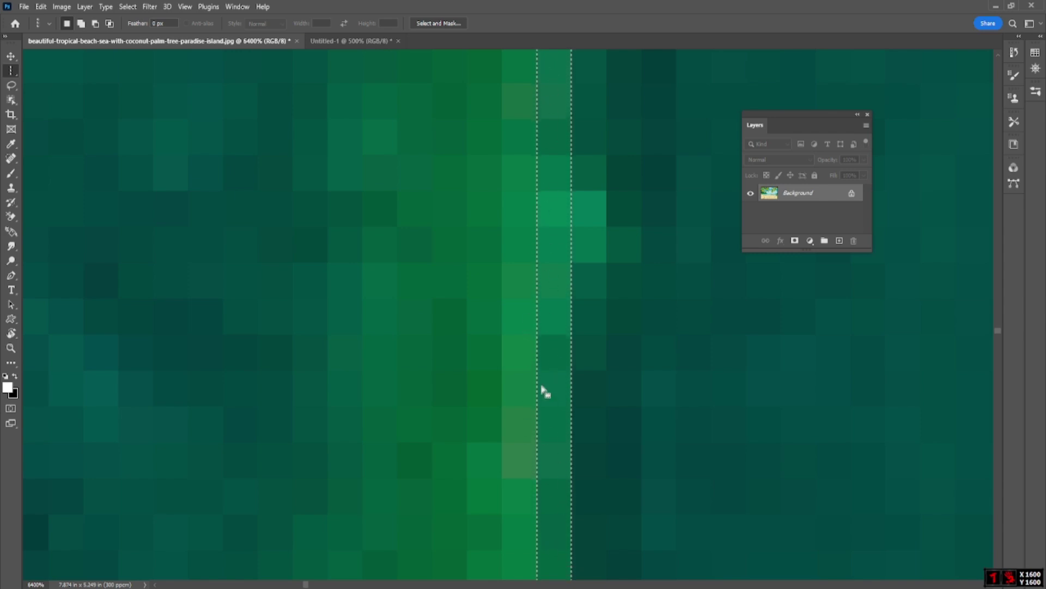
pyautogui.press('shift')
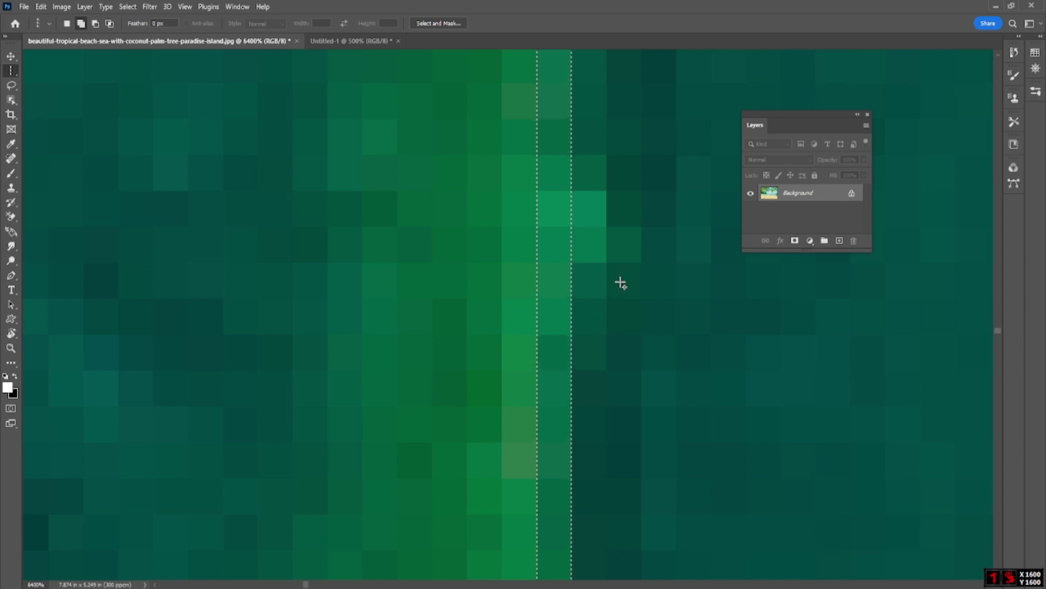
pyautogui.keyDown('shift'); pyautogui.click(437, 282); pyautogui.keyUp('shift')
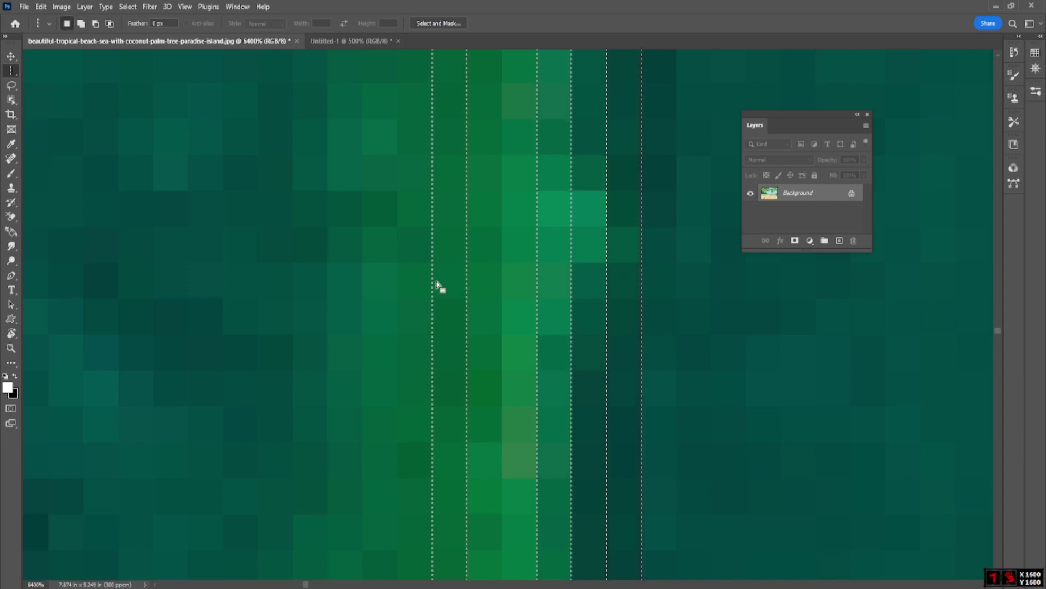
pyautogui.hotkey('alt', 'BackSpace')
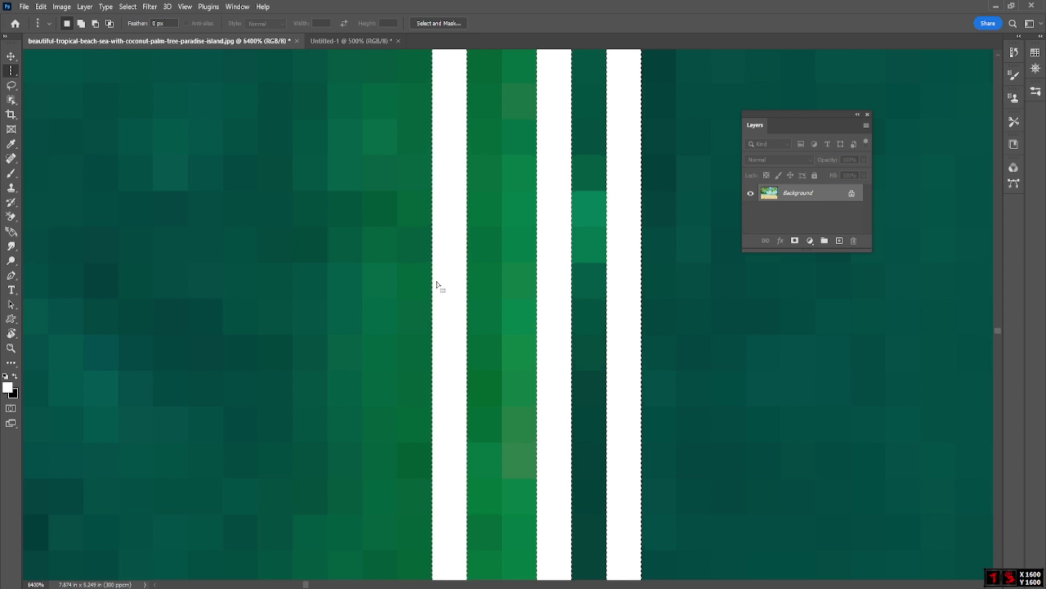
pyautogui.hotkey('ctrl', 'z')
# Step: Stroke the column selection with a 1 px white line, Location Outside
pyautogui.rightClick(547, 198)
pyautogui.click(585, 349)
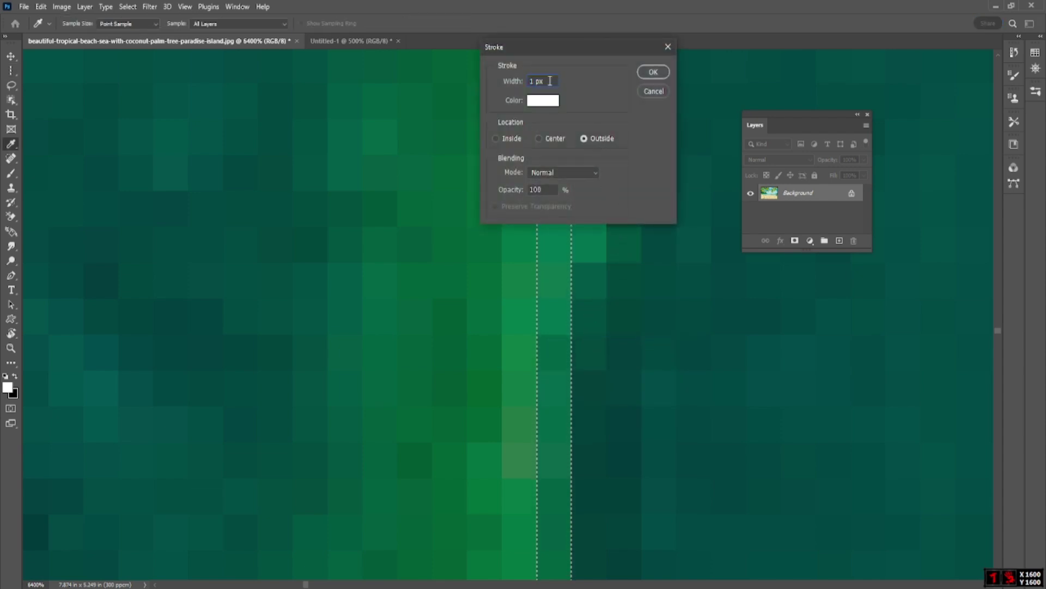
pyautogui.click(655, 72)
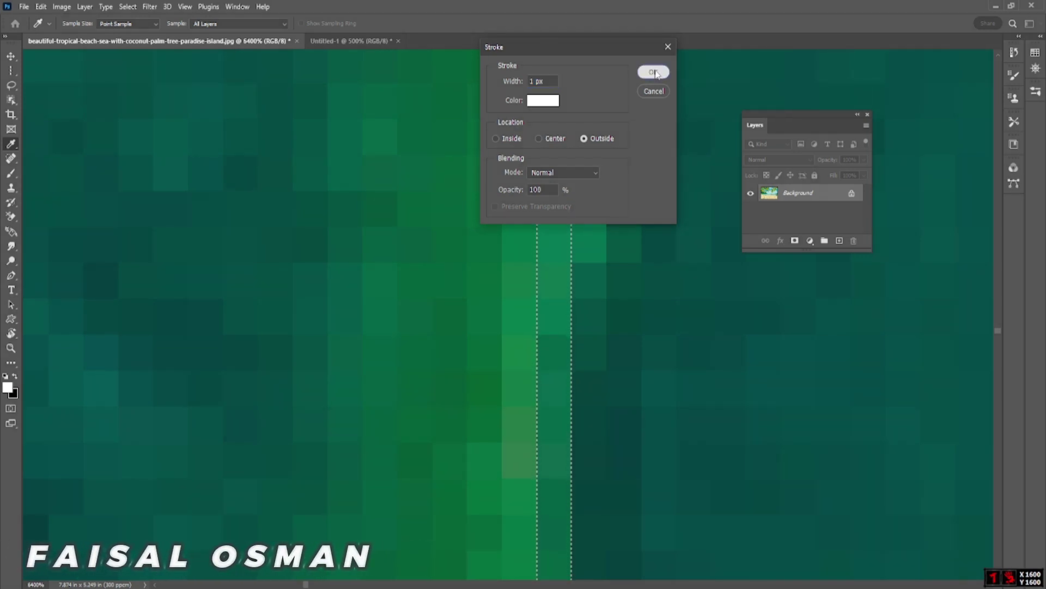
pyautogui.hotkey('shift', 'l')
pyautogui.hotkey('shift', 'l')
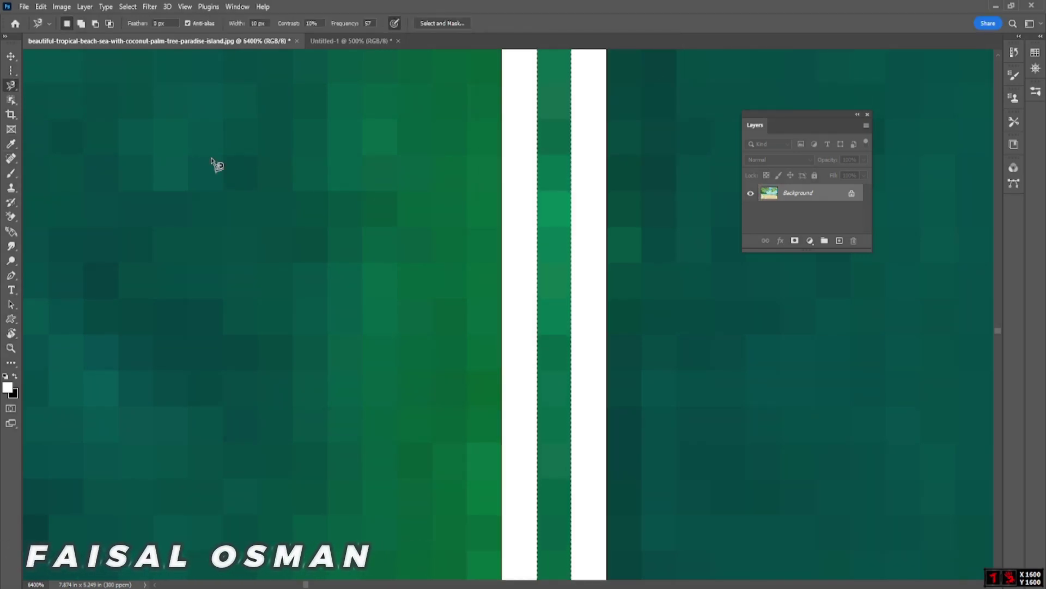